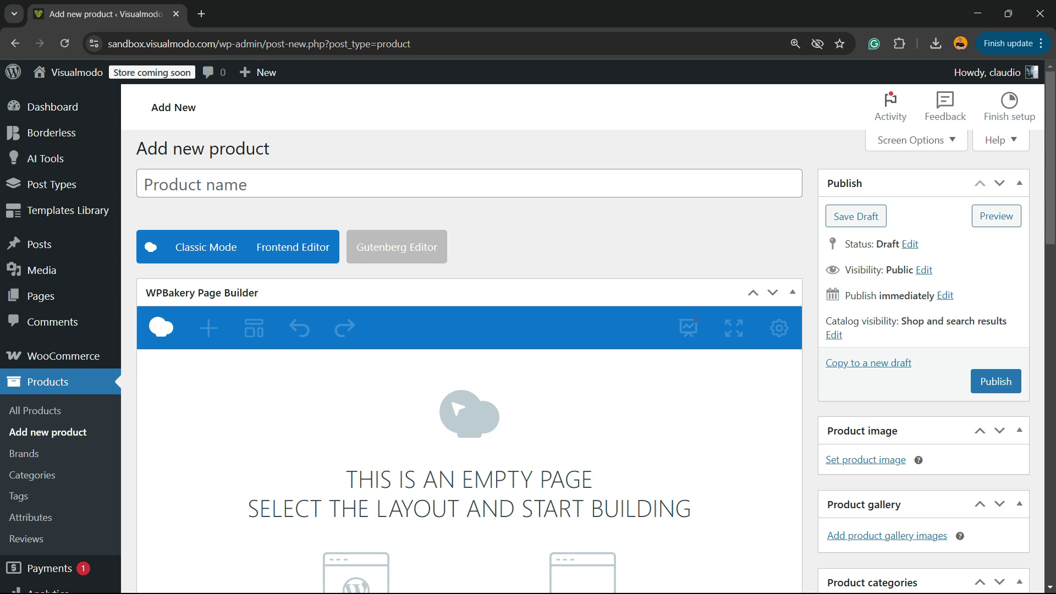
Review the new product form and switch its description to Classic Mode to examine the standard text editor.
{"action": "scroll", "coordinate": [469, 384], "scroll_direction": "down", "scroll_amount": 10}
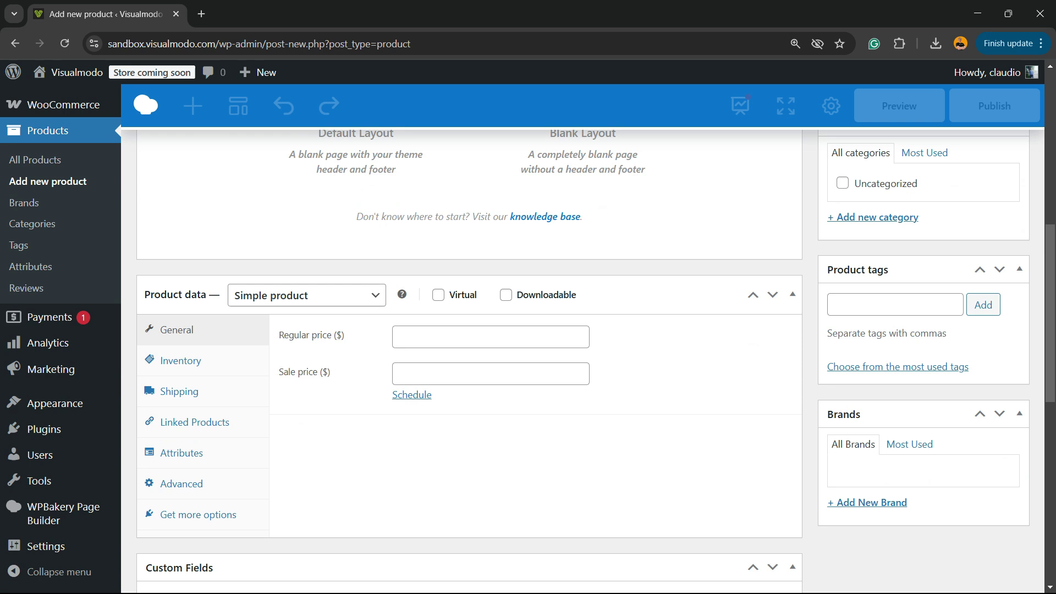
{"action": "scroll", "coordinate": [469, 385], "scroll_direction": "up", "scroll_amount": 10}
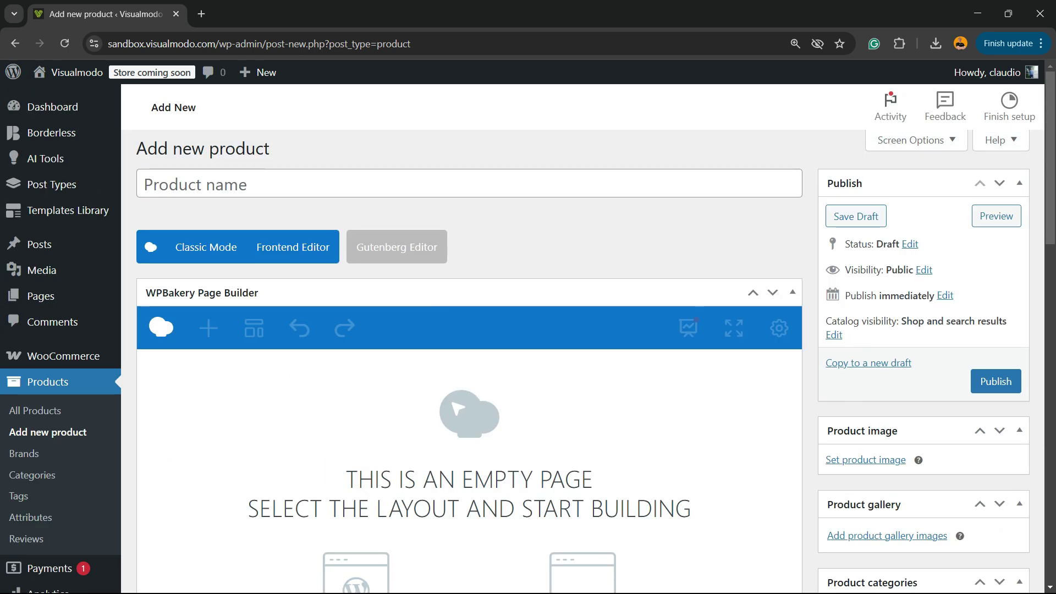
{"action": "left_click", "coordinate": [206, 247]}
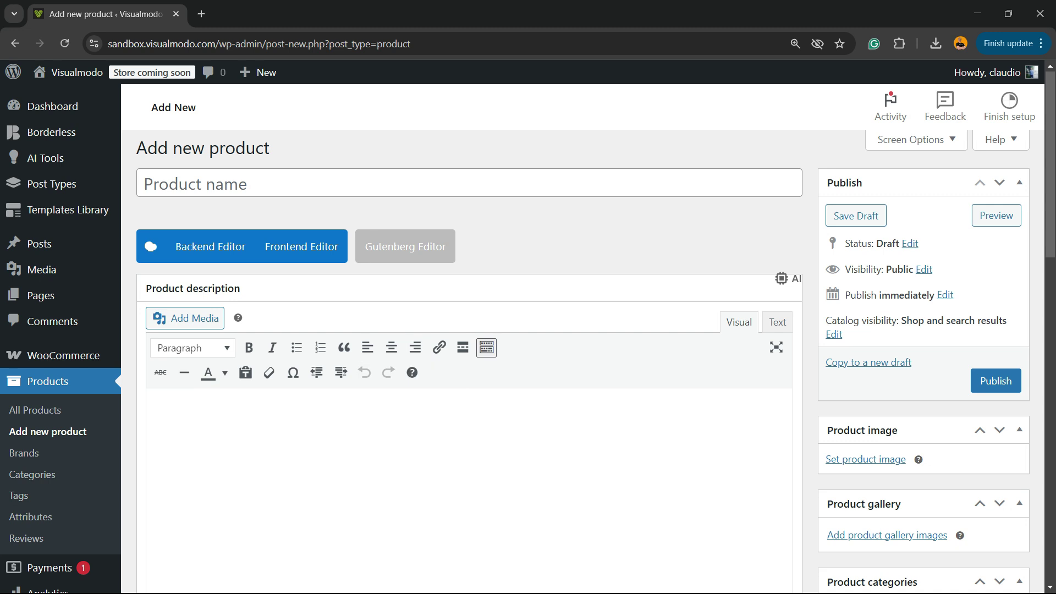
{"action": "scroll", "coordinate": [473, 385], "scroll_direction": "down", "scroll_amount": 3}
{"action": "scroll", "coordinate": [473, 330], "scroll_direction": "up", "scroll_amount": 3}
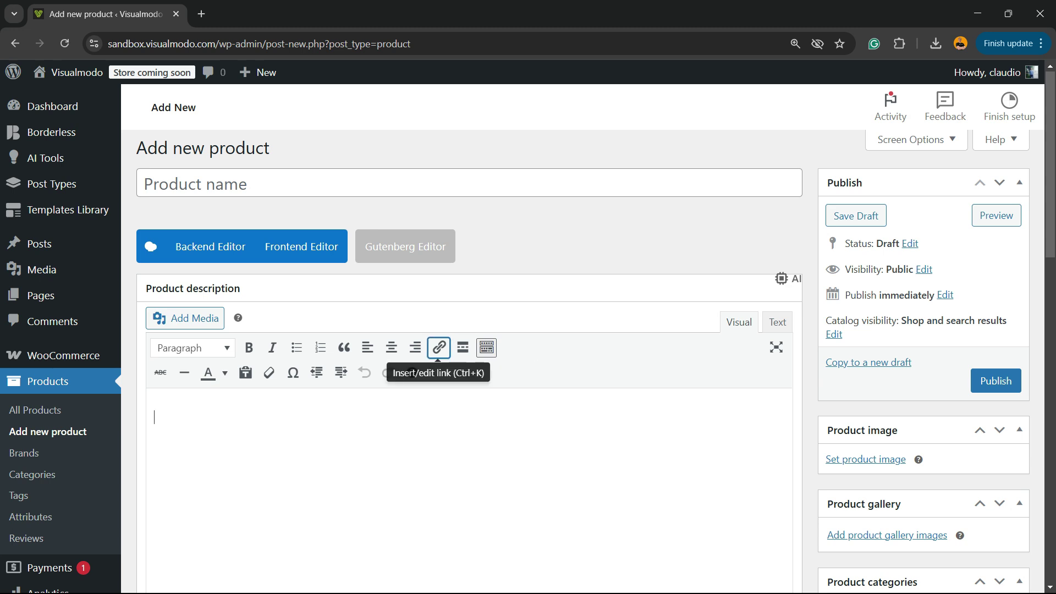
{"action": "left_click", "coordinate": [154, 417]}
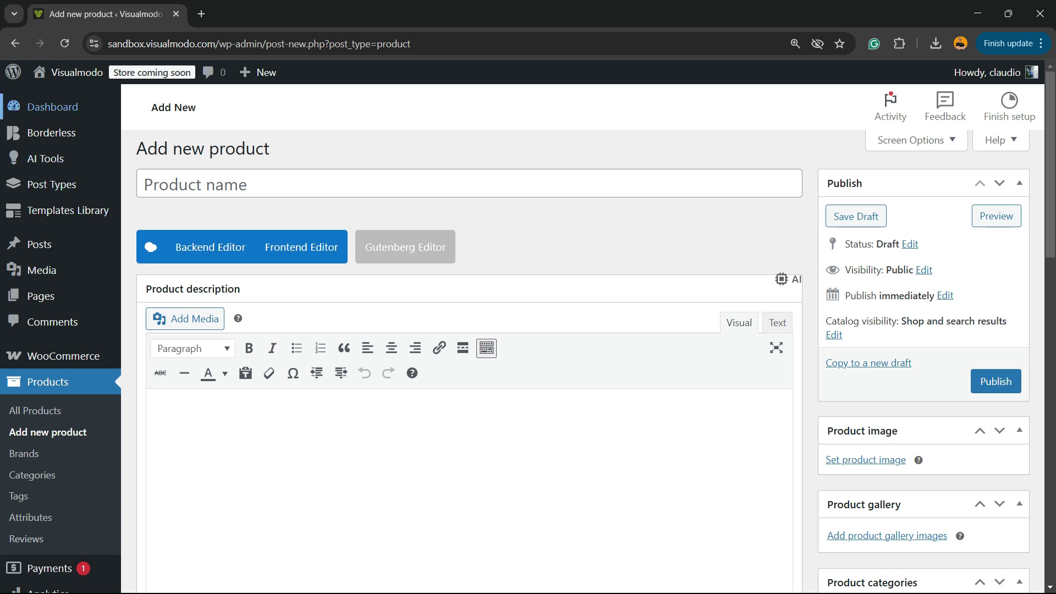
Go to the WordPress Dashboard and open the Role Manager settings of WPBakery Page Builder.
{"action": "left_click", "coordinate": [52, 107]}
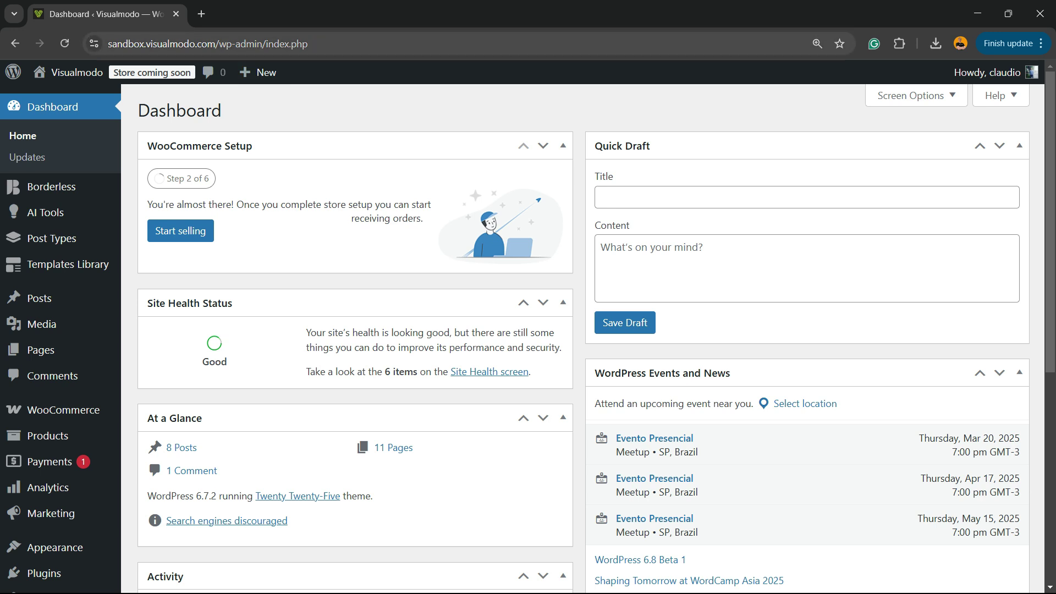
{"action": "left_click_drag", "start_coordinate": [223, 44], "coordinate": [268, 43]}
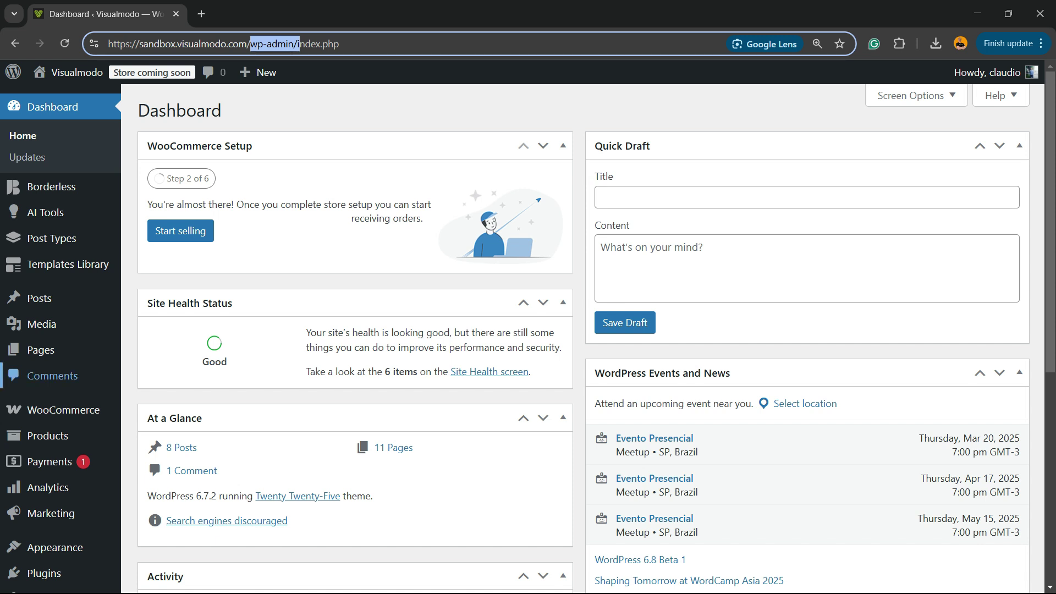
{"action": "scroll", "coordinate": [49, 313], "scroll_direction": "down", "scroll_amount": 4}
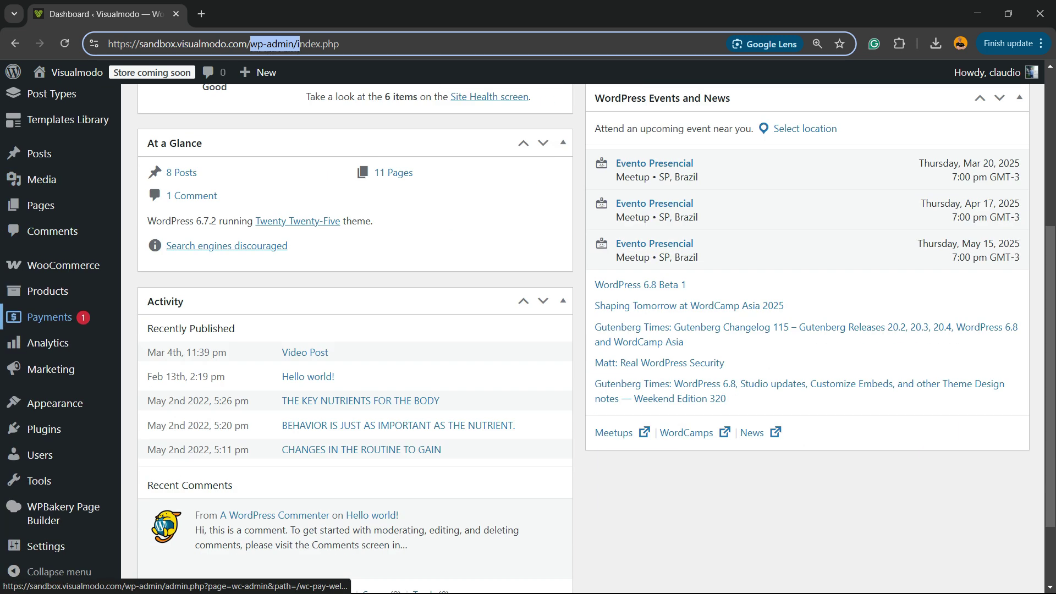
{"action": "mouse_move", "coordinate": [60, 513]}
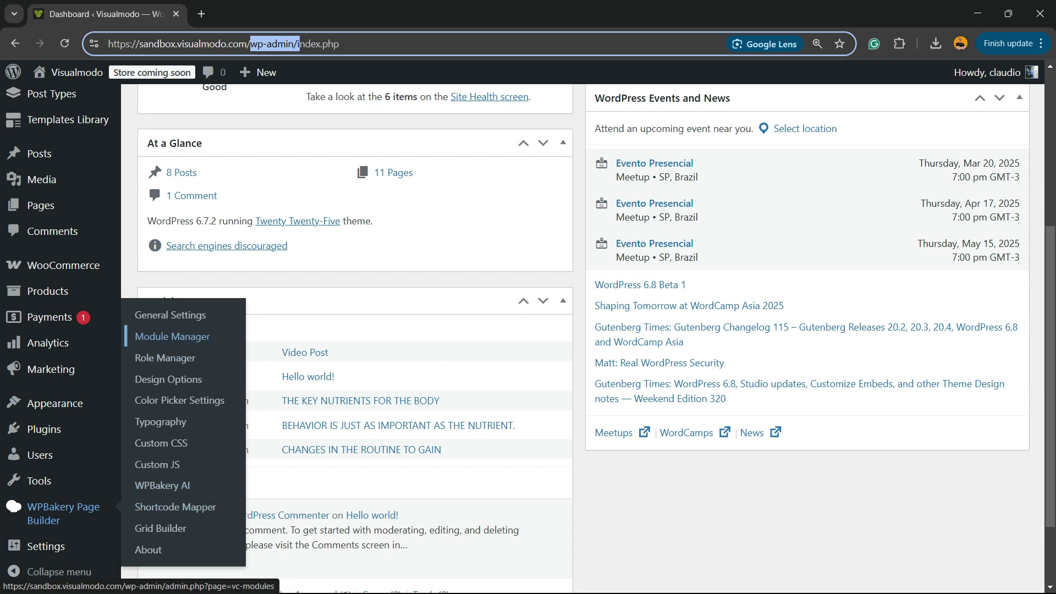
{"action": "left_click", "coordinate": [165, 357]}
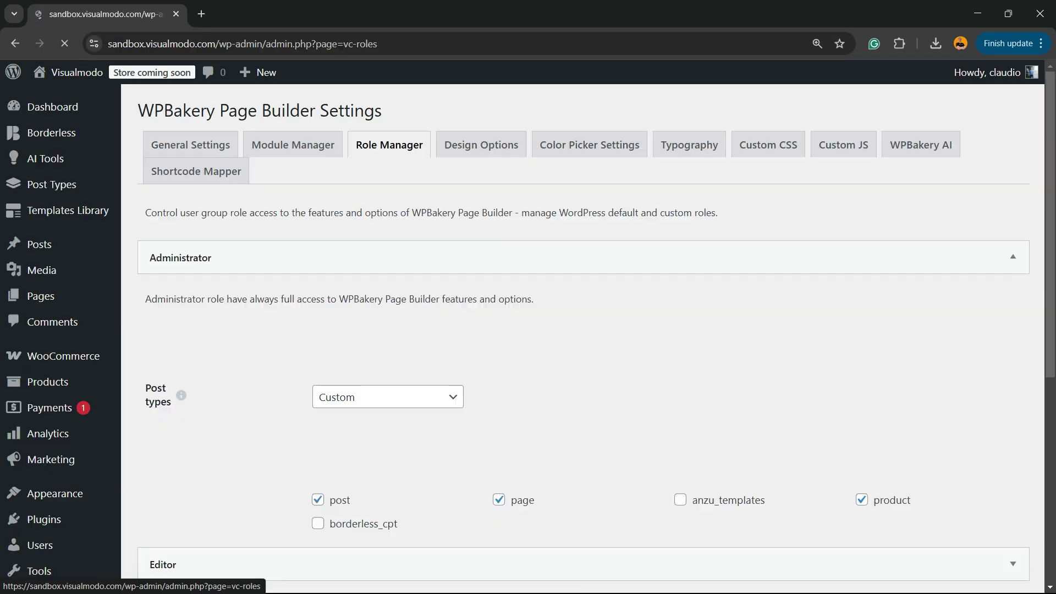
Check that the Administrator role's post types use Custom with product enabled, and save the role settings.
{"action": "left_click_drag", "start_coordinate": [197, 338], "coordinate": [145, 338]}
{"action": "left_click", "coordinate": [387, 340]}
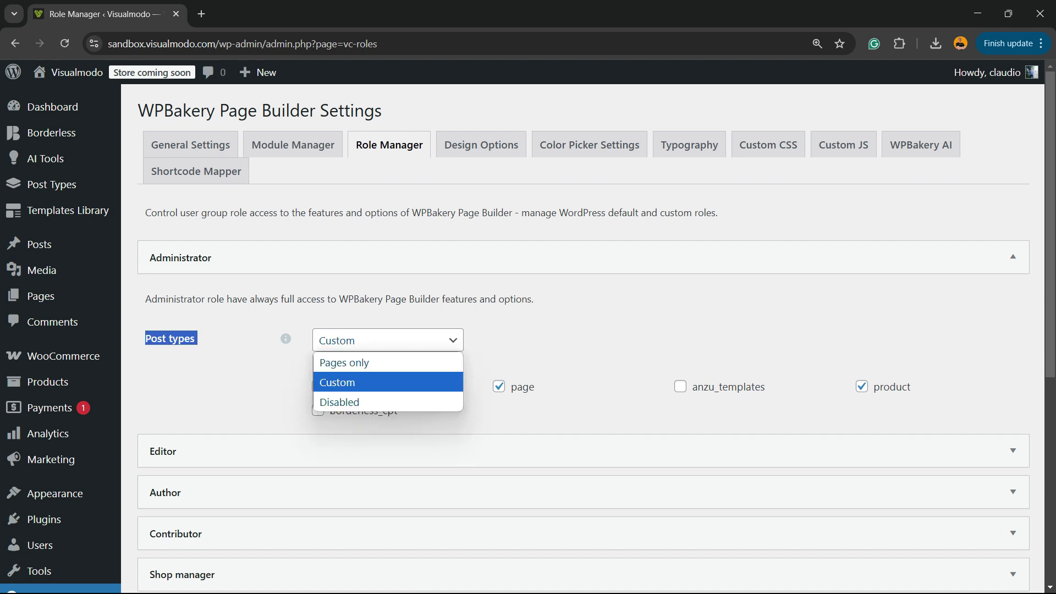
{"action": "key", "text": "Escape"}
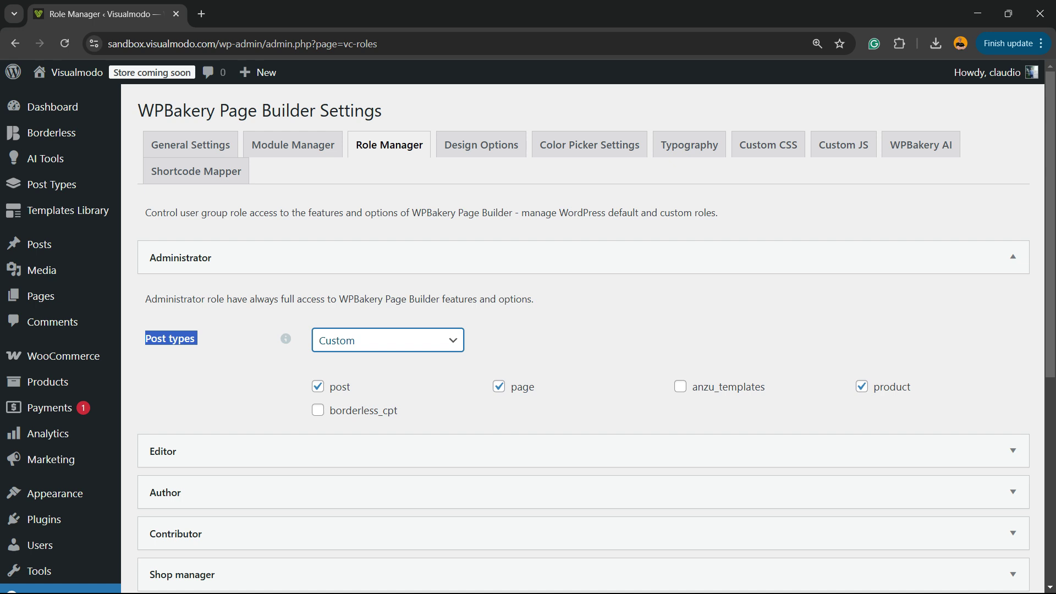
{"action": "double_click", "coordinate": [891, 388]}
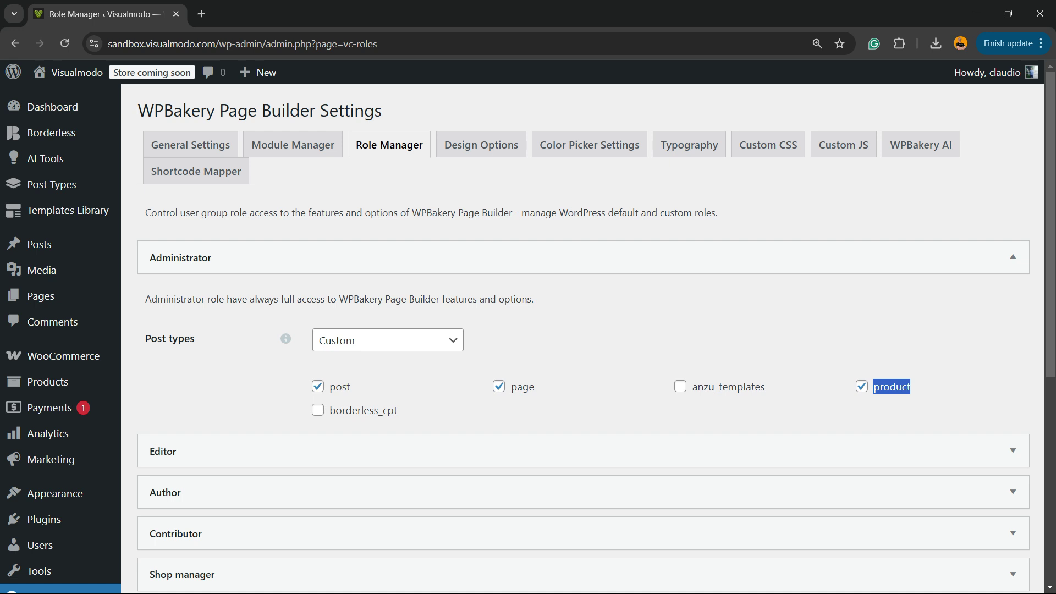
{"action": "scroll", "coordinate": [583, 330], "scroll_direction": "down", "scroll_amount": 6}
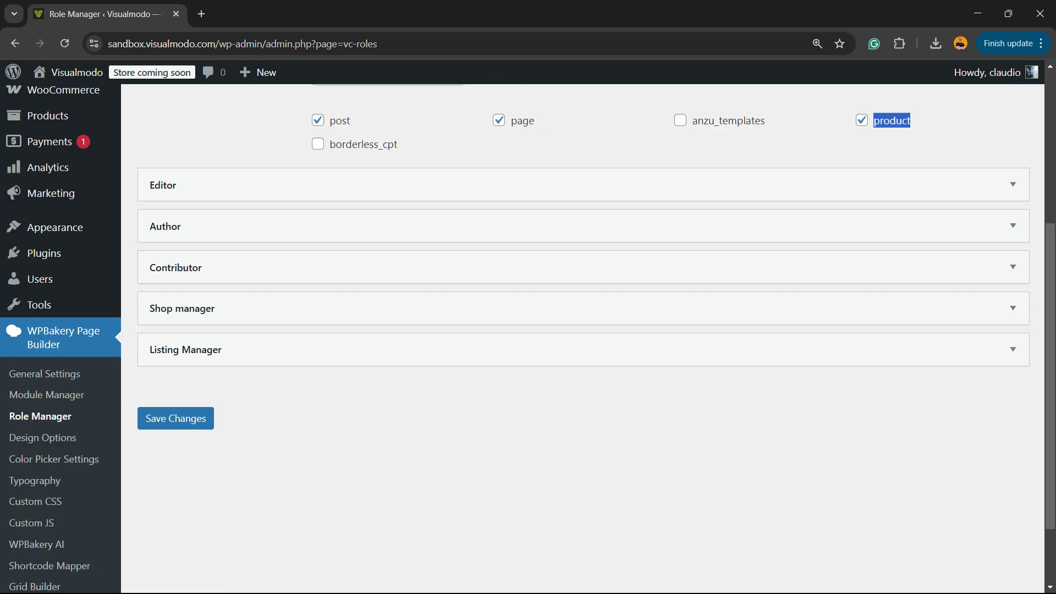
{"action": "left_click", "coordinate": [176, 326]}
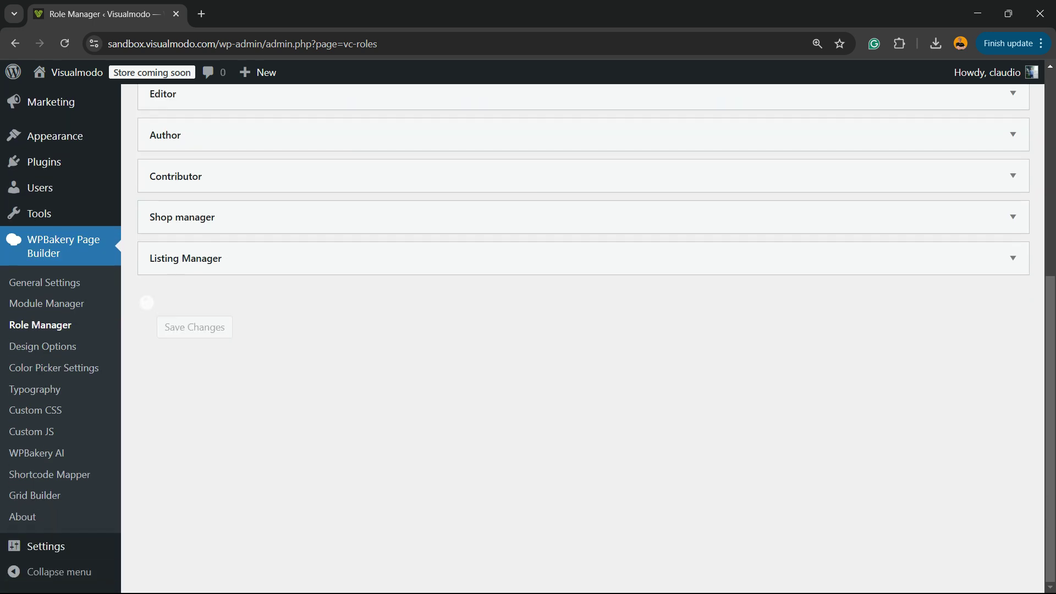
{"action": "scroll", "coordinate": [55, 302], "scroll_direction": "up", "scroll_amount": 5}
Open the Fresh Almonds product for editing from the product list.
{"action": "mouse_move", "coordinate": [60, 411]}
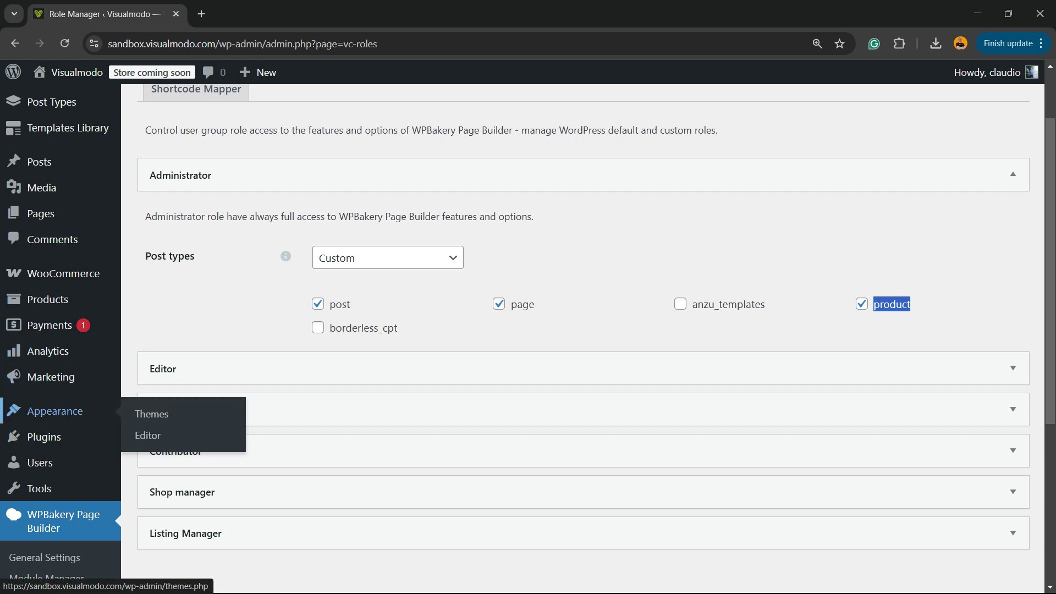
{"action": "mouse_move", "coordinate": [63, 273]}
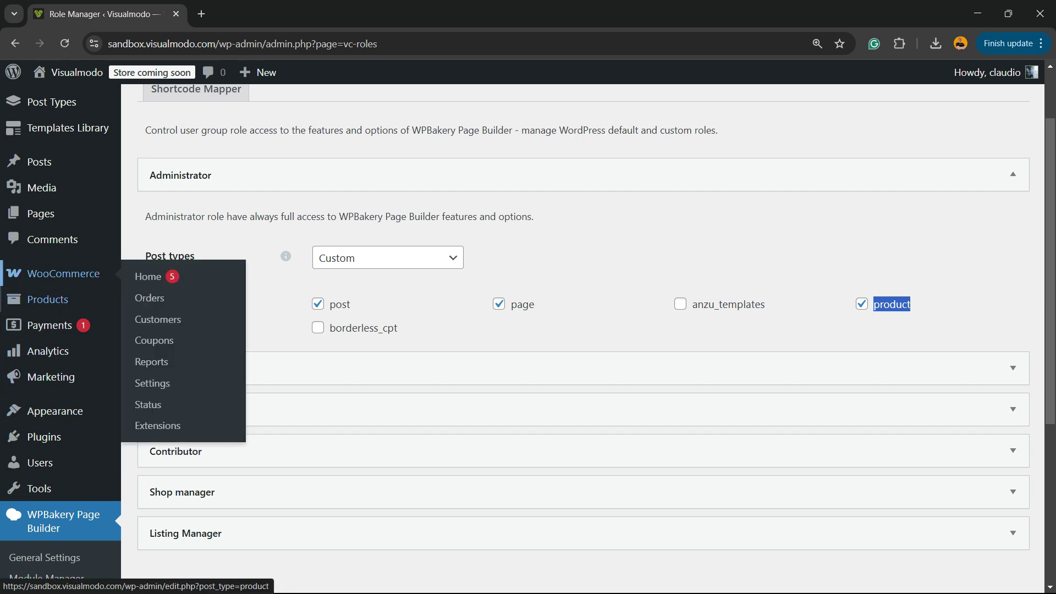
{"action": "left_click", "coordinate": [48, 299]}
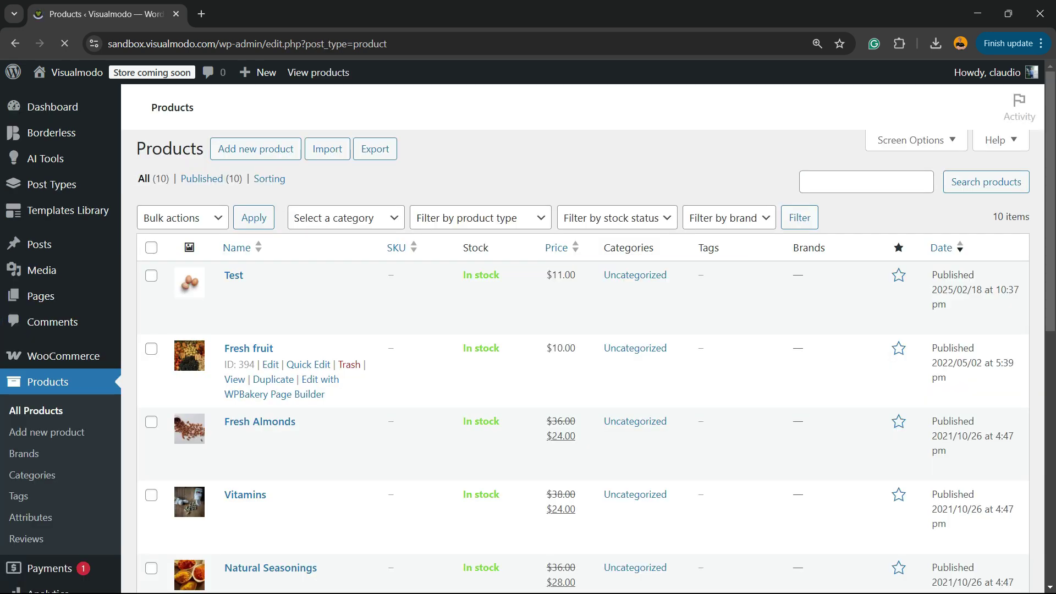
{"action": "left_click", "coordinate": [260, 422]}
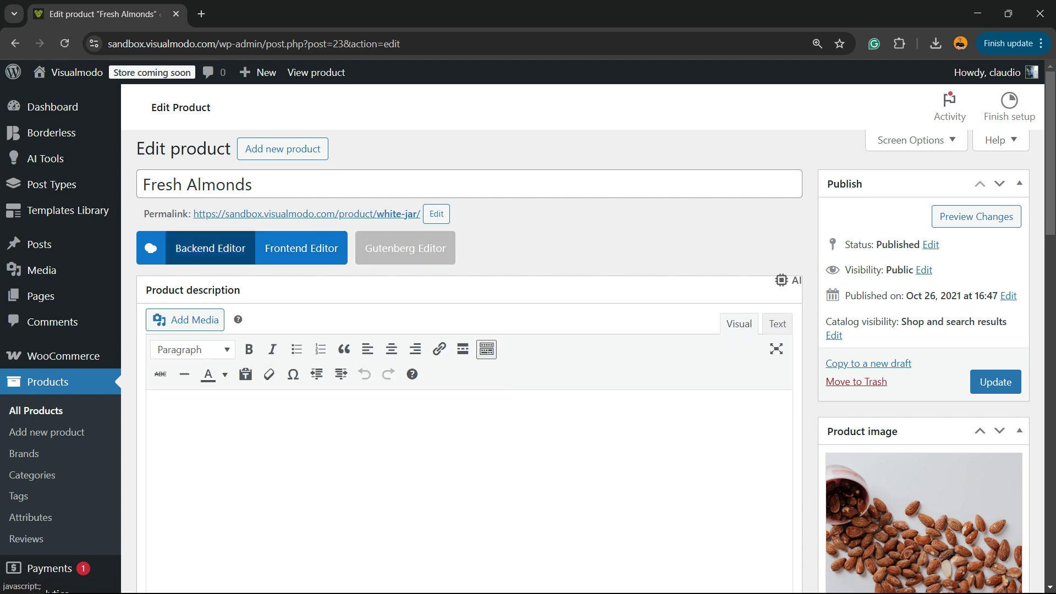
Open the product's Frontend Editor in a new browser tab and switch the current page to the Backend Editor.
{"action": "right_click", "coordinate": [288, 245]}
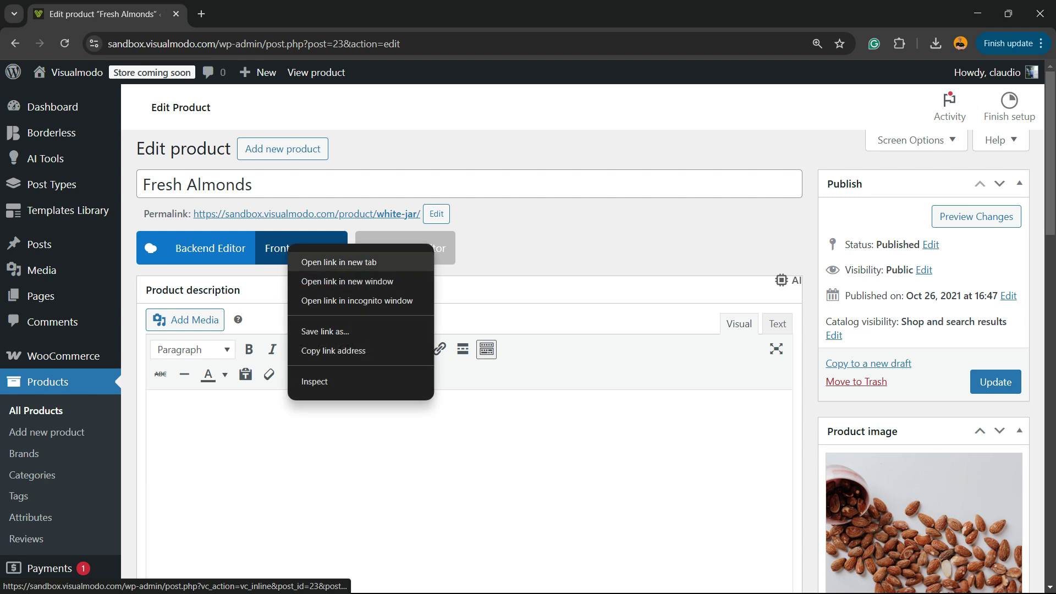
{"action": "left_click", "coordinate": [338, 262]}
{"action": "left_click", "coordinate": [210, 248]}
Start the product content with the Default Layout and add a row split into two-thirds and one-third columns.
{"action": "scroll", "coordinate": [358, 275], "scroll_direction": "down", "scroll_amount": 5}
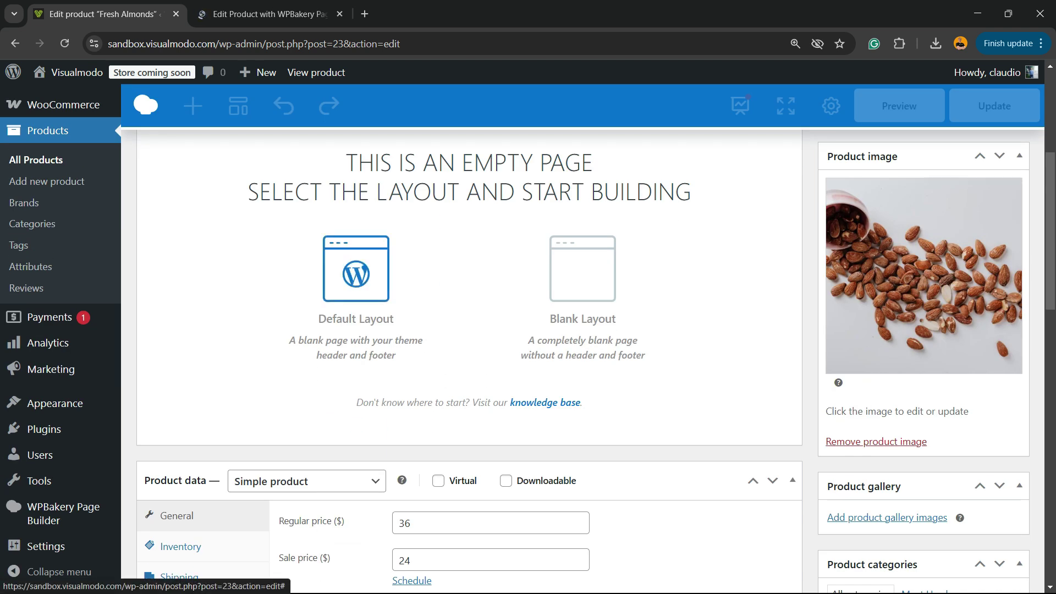
{"action": "left_click", "coordinate": [356, 270]}
{"action": "left_click", "coordinate": [305, 476]}
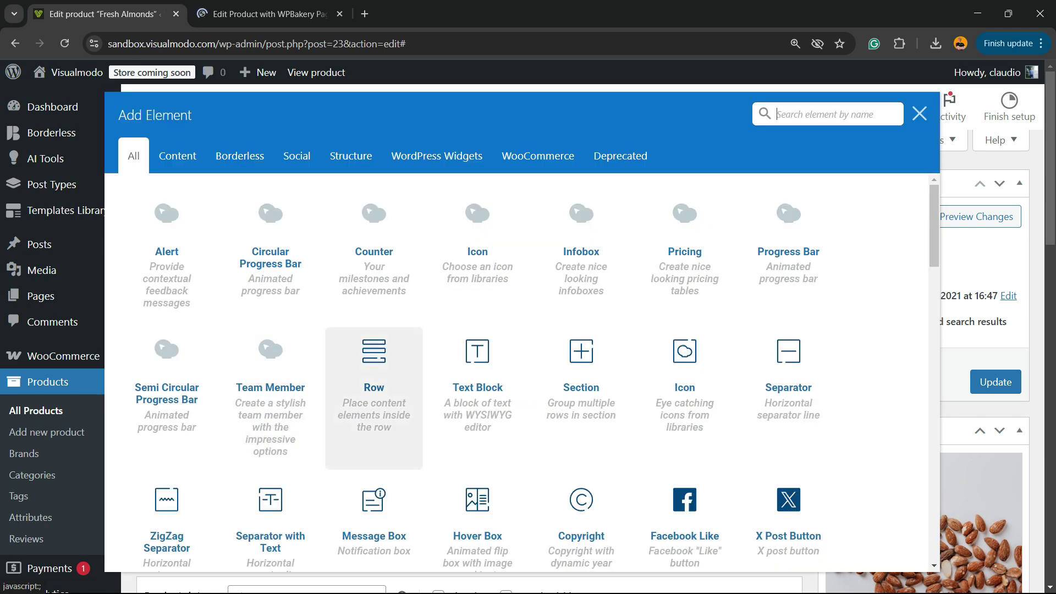
{"action": "left_click", "coordinate": [374, 374]}
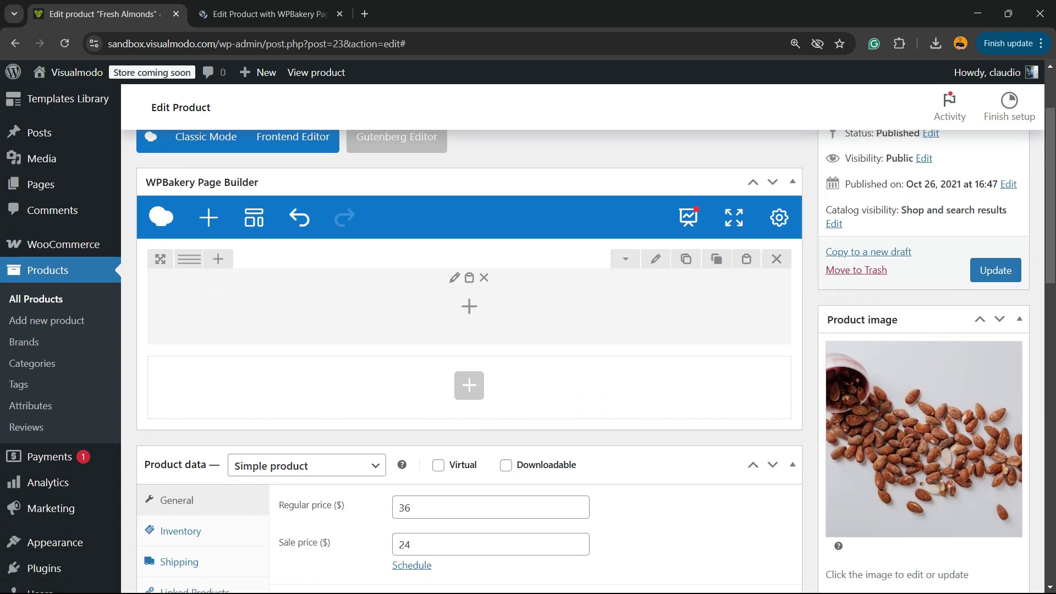
{"action": "mouse_move", "coordinate": [190, 259]}
{"action": "left_click", "coordinate": [245, 259]}
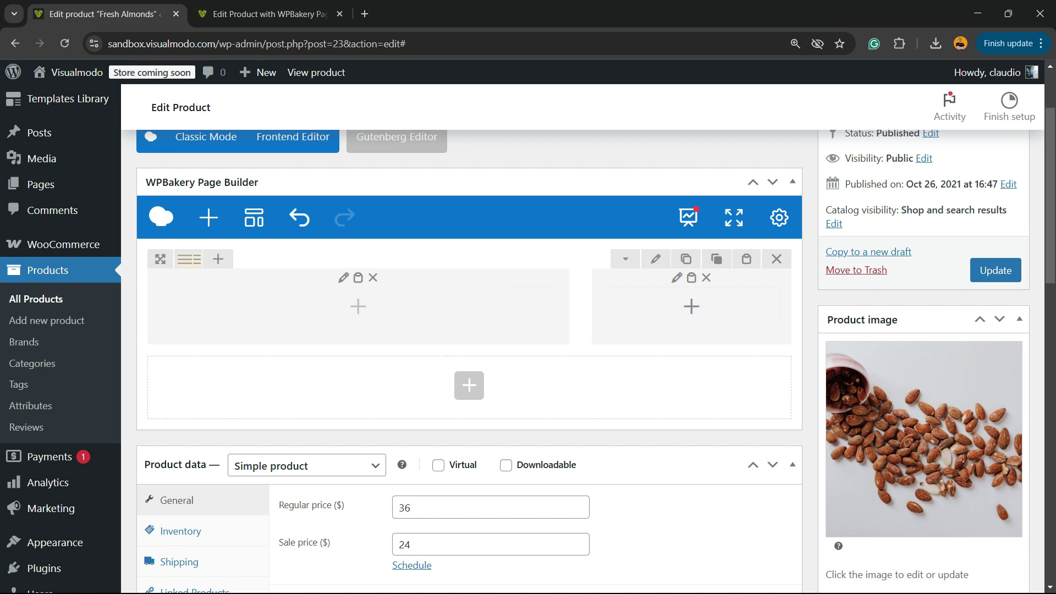
Add a Text Block with its default placeholder text to the row's wide column.
{"action": "left_click", "coordinate": [358, 307]}
{"action": "left_click", "coordinate": [478, 373]}
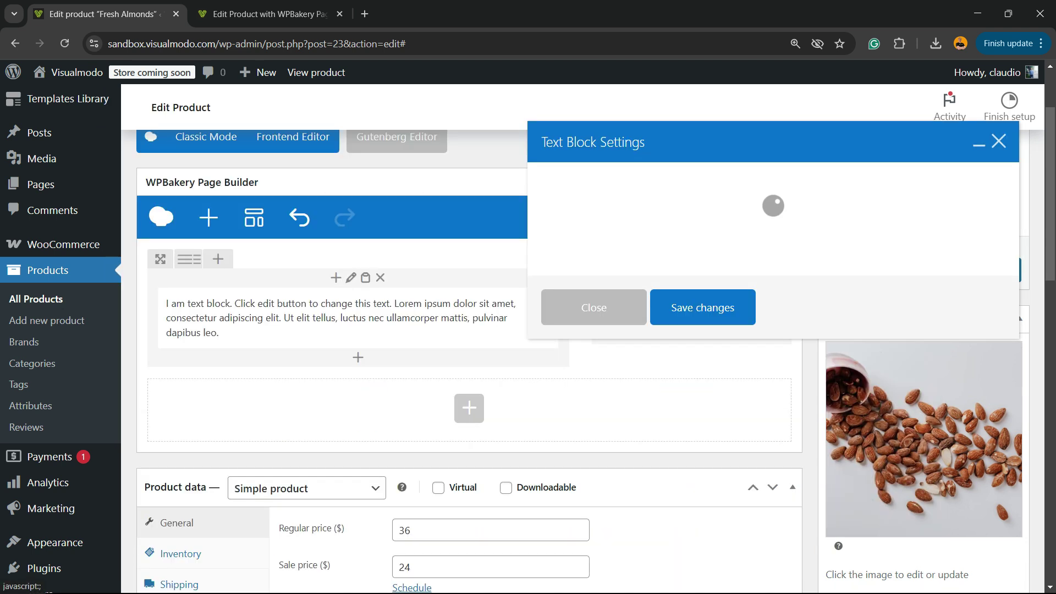
{"action": "left_click", "coordinate": [702, 489]}
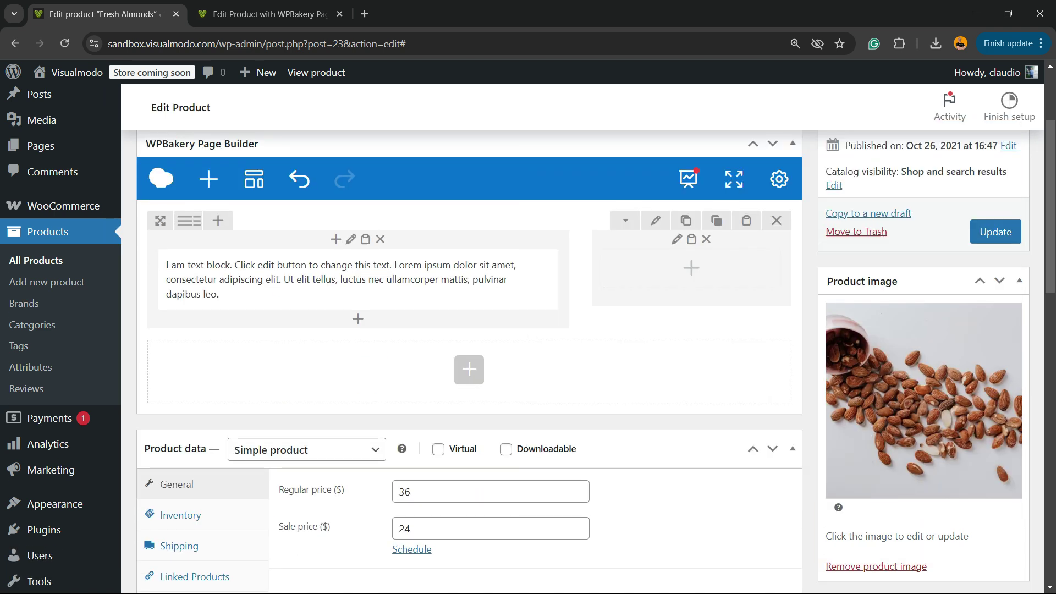
Add a Single Image element to the row's narrow column and save it without choosing an image.
{"action": "left_click", "coordinate": [691, 267]}
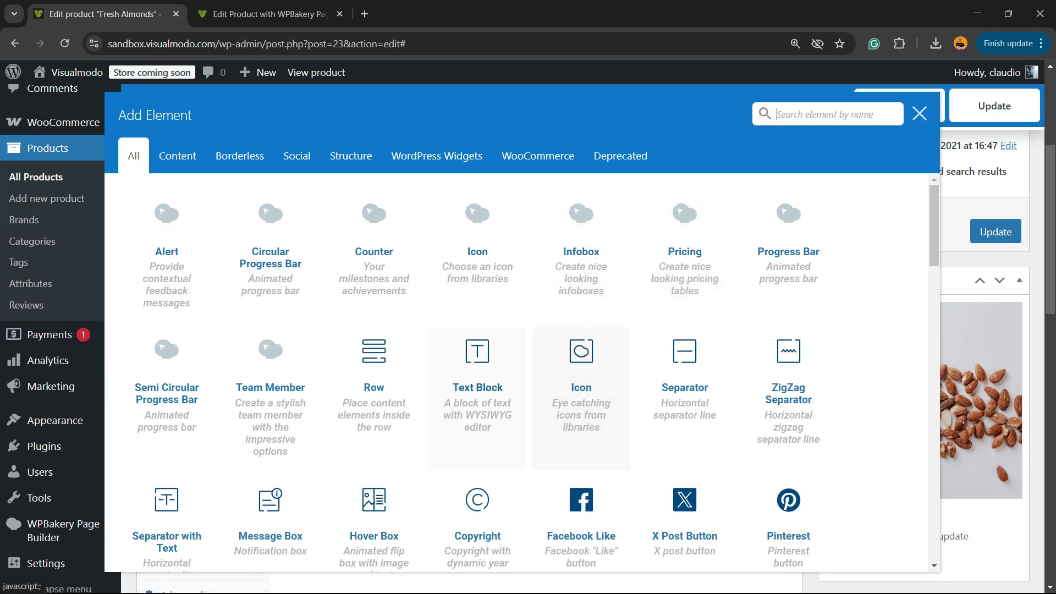
{"action": "scroll", "coordinate": [270, 396], "scroll_direction": "up", "scroll_amount": 3}
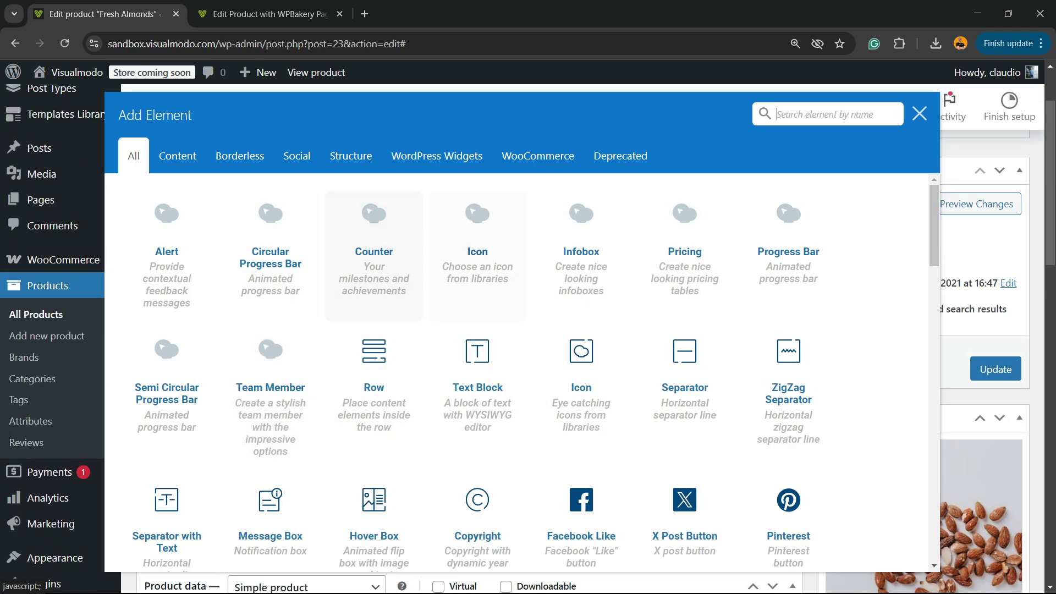
{"action": "scroll", "coordinate": [672, 252], "scroll_direction": "down", "scroll_amount": 5}
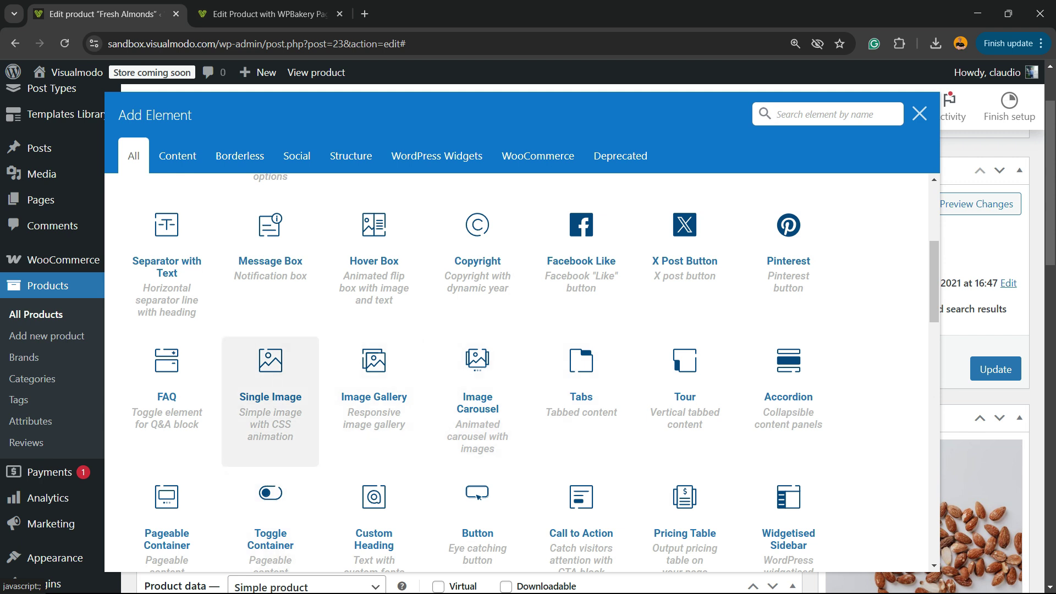
{"action": "left_click", "coordinate": [270, 374]}
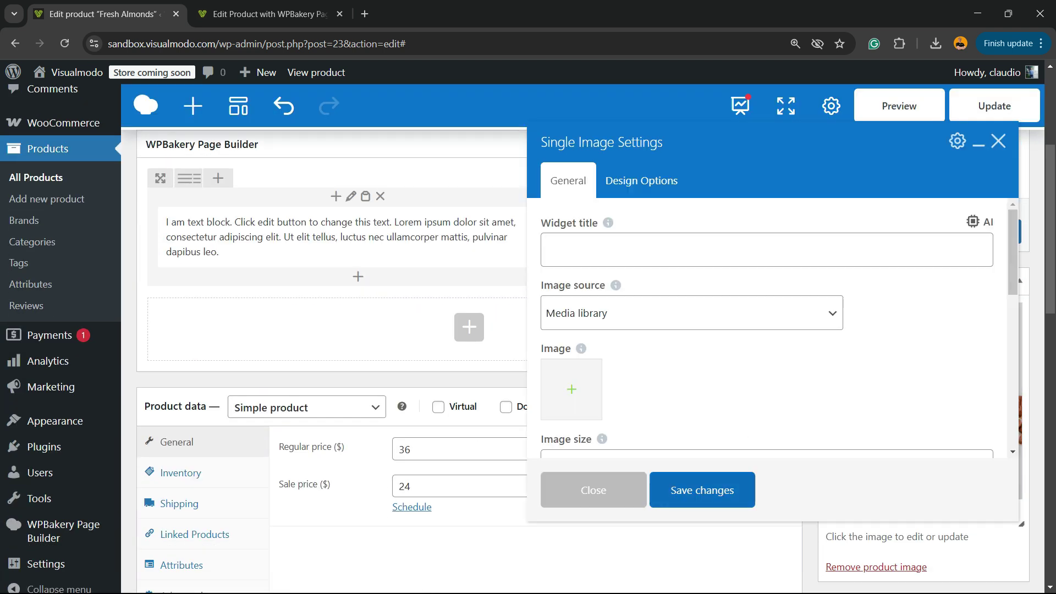
{"action": "left_click", "coordinate": [702, 489]}
{"action": "scroll", "coordinate": [702, 489], "scroll_direction": "up", "scroll_amount": 3}
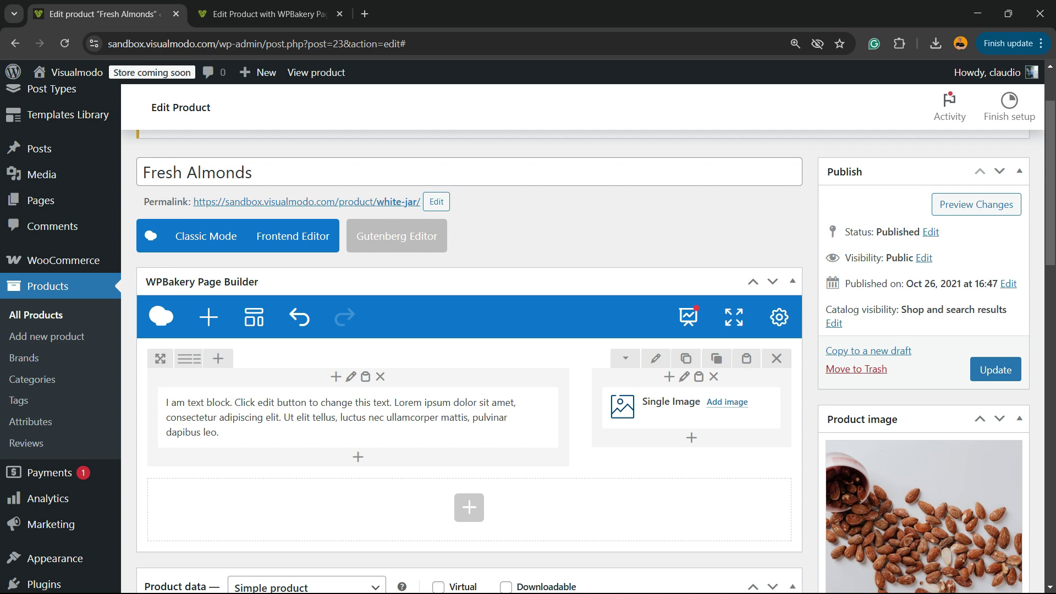
Dismiss the layout selection hint in the frontend editor tab and compare that editor with the backend product page.
{"action": "left_click", "coordinate": [269, 14]}
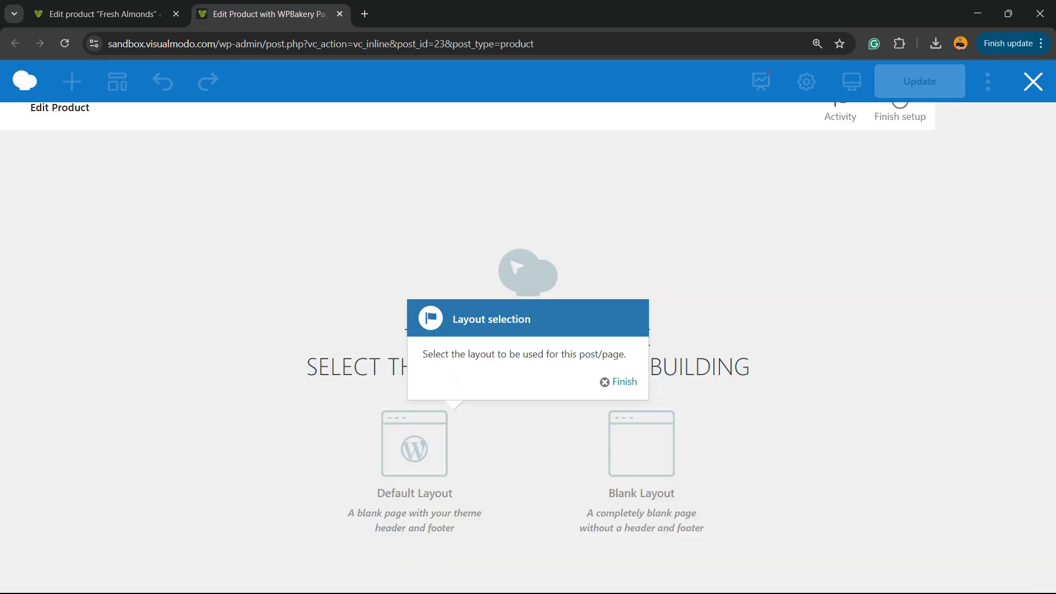
{"action": "left_click", "coordinate": [619, 381]}
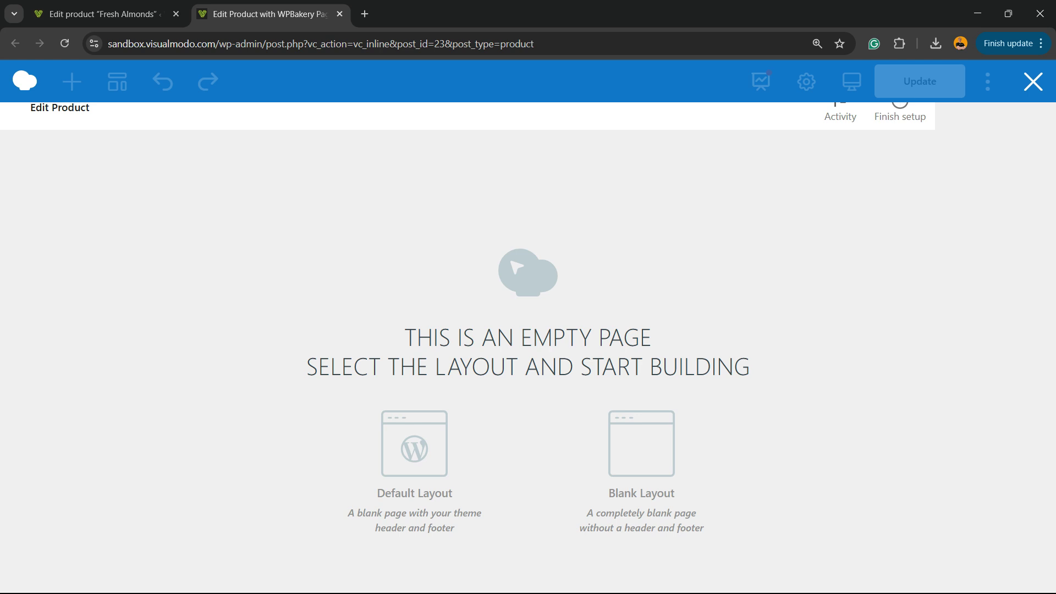
{"action": "left_click", "coordinate": [105, 15]}
{"action": "scroll", "coordinate": [358, 417], "scroll_direction": "down", "scroll_amount": 8}
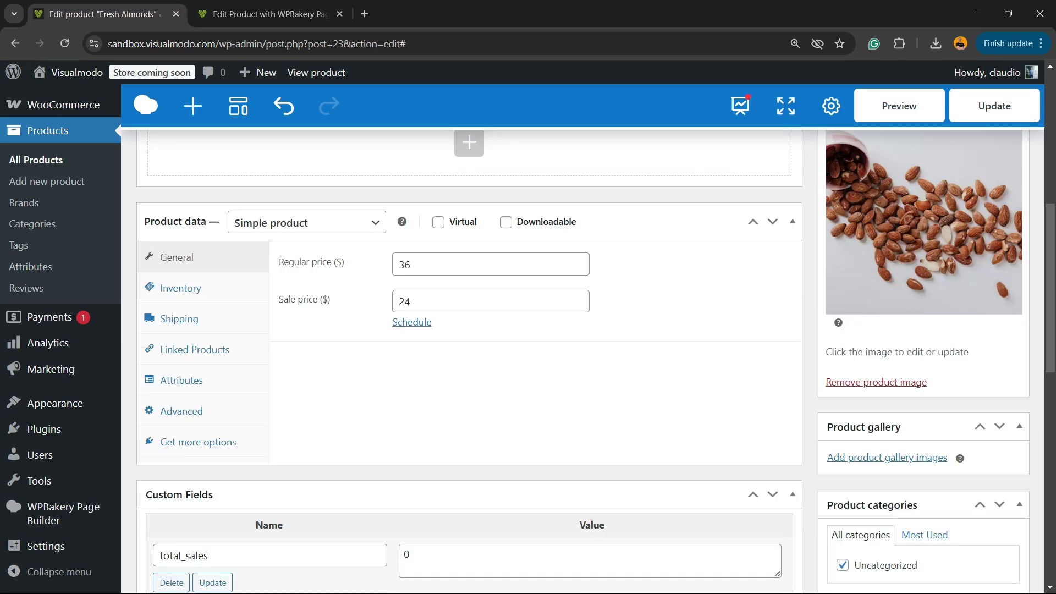
{"action": "scroll", "coordinate": [357, 418], "scroll_direction": "up", "scroll_amount": 8}
{"action": "key", "text": "ctrl+Page_Down"}
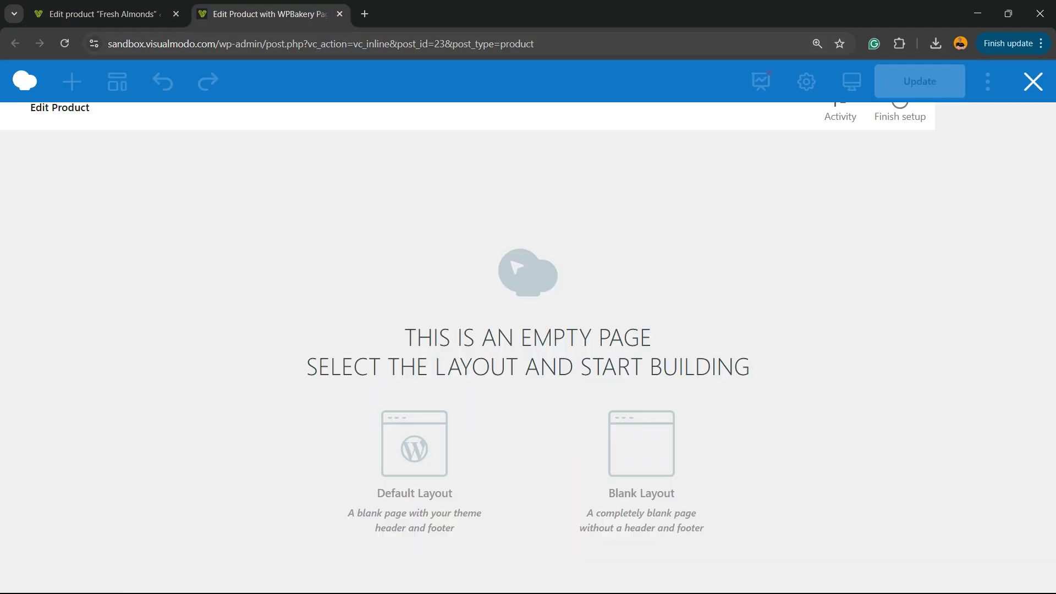
Start the empty product page with the Default Layout and look over the Fresh Almonds page from its header to its footer.
{"action": "left_click", "coordinate": [414, 444]}
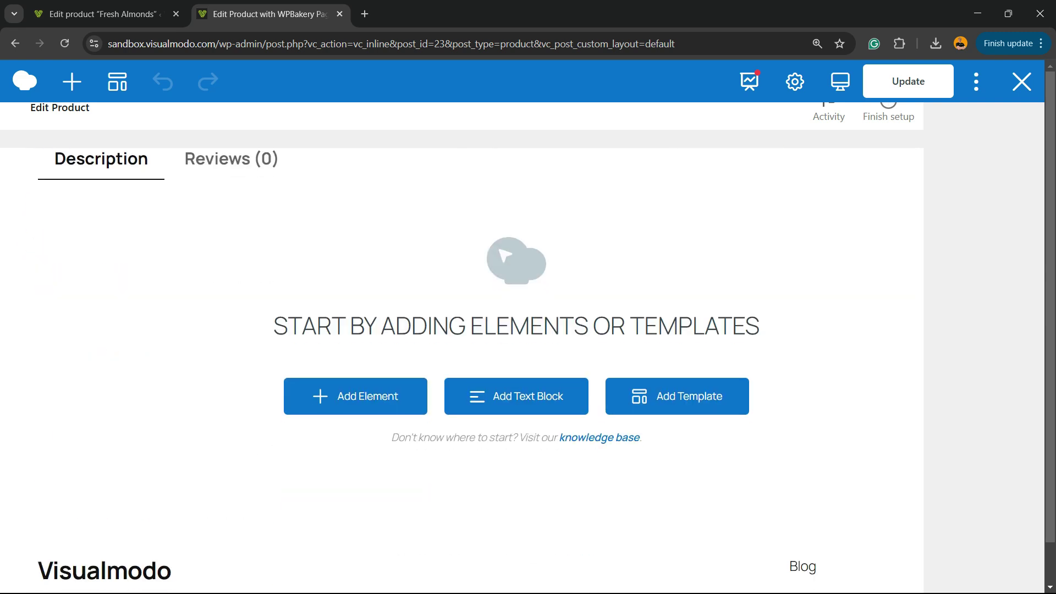
{"action": "scroll", "coordinate": [462, 369], "scroll_direction": "down", "scroll_amount": 5}
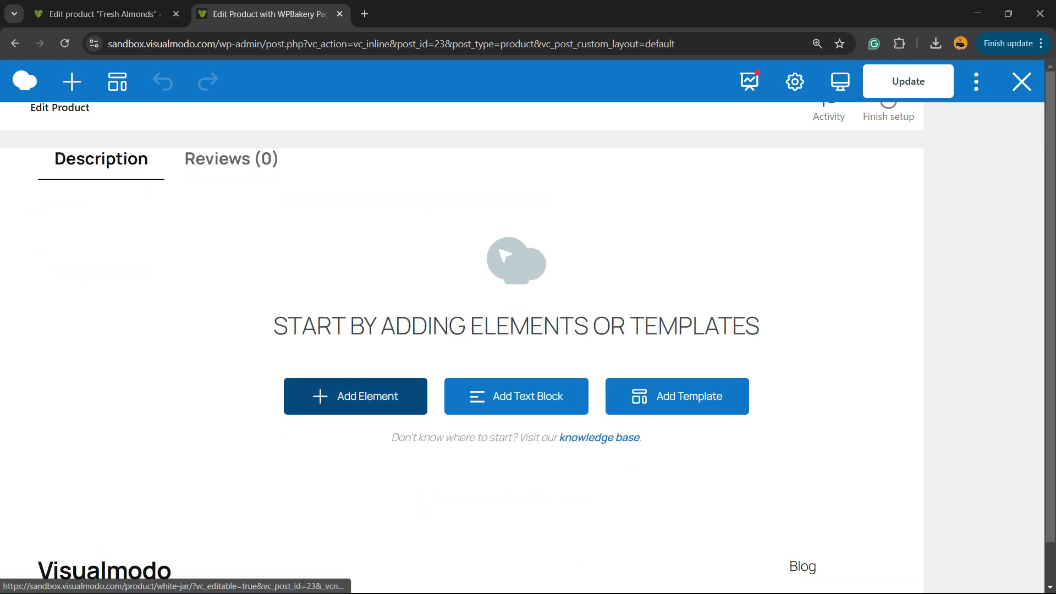
{"action": "scroll", "coordinate": [515, 396], "scroll_direction": "up", "scroll_amount": 6}
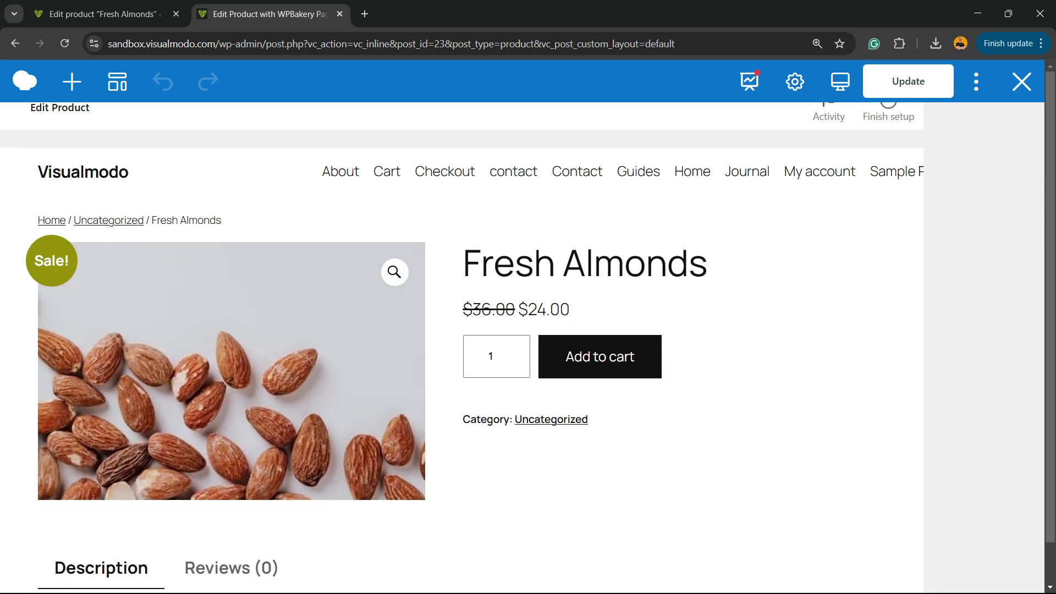
{"action": "scroll", "coordinate": [517, 330], "scroll_direction": "down", "scroll_amount": 10}
{"action": "scroll", "coordinate": [475, 384], "scroll_direction": "down", "scroll_amount": 1}
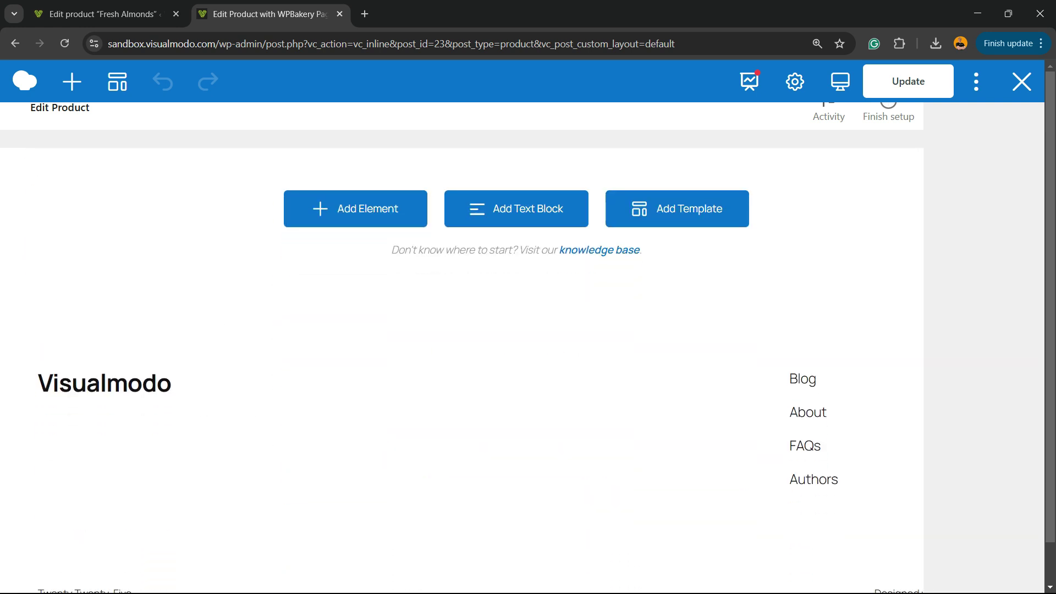
{"action": "scroll", "coordinate": [517, 330], "scroll_direction": "up", "scroll_amount": 7}
{"action": "scroll", "coordinate": [517, 330], "scroll_direction": "down", "scroll_amount": 2}
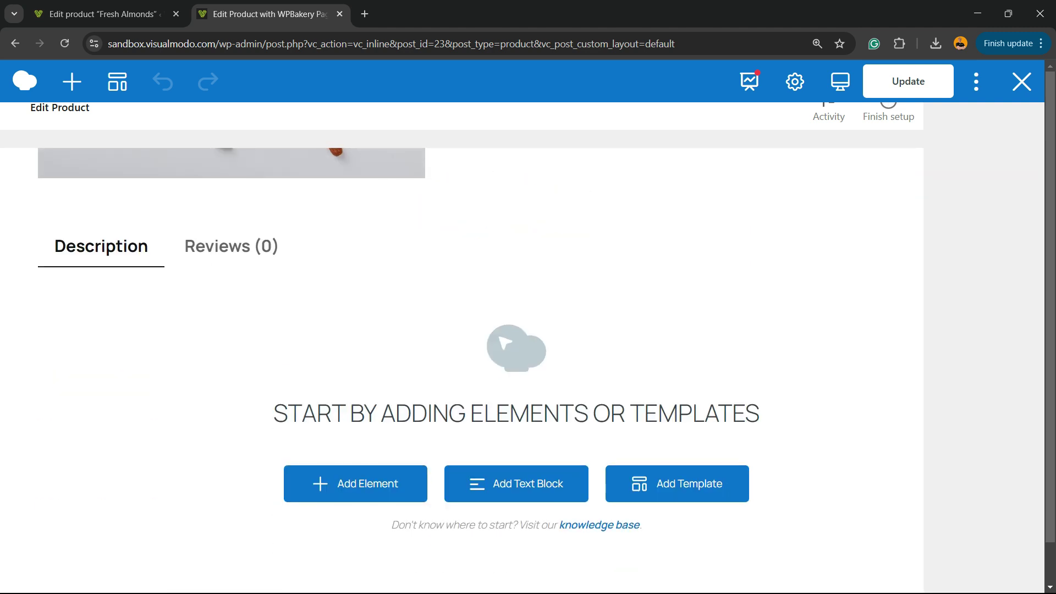
Add a Text Block with its default placeholder text to the product description, save it and check its placement on the page.
{"action": "scroll", "coordinate": [354, 346], "scroll_direction": "down", "scroll_amount": 3}
{"action": "left_click", "coordinate": [355, 345]}
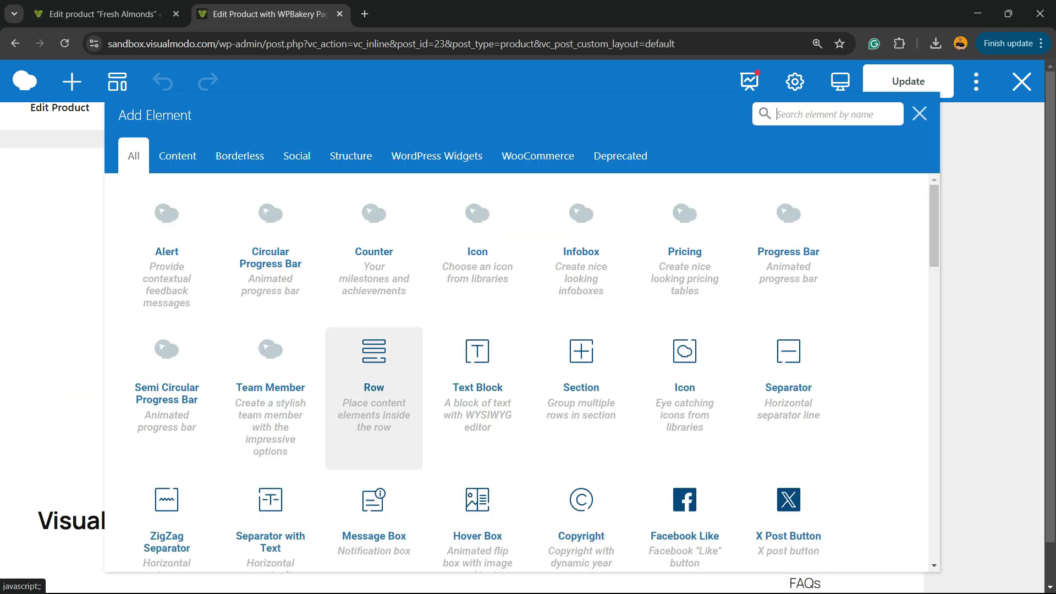
{"action": "left_click", "coordinate": [483, 388]}
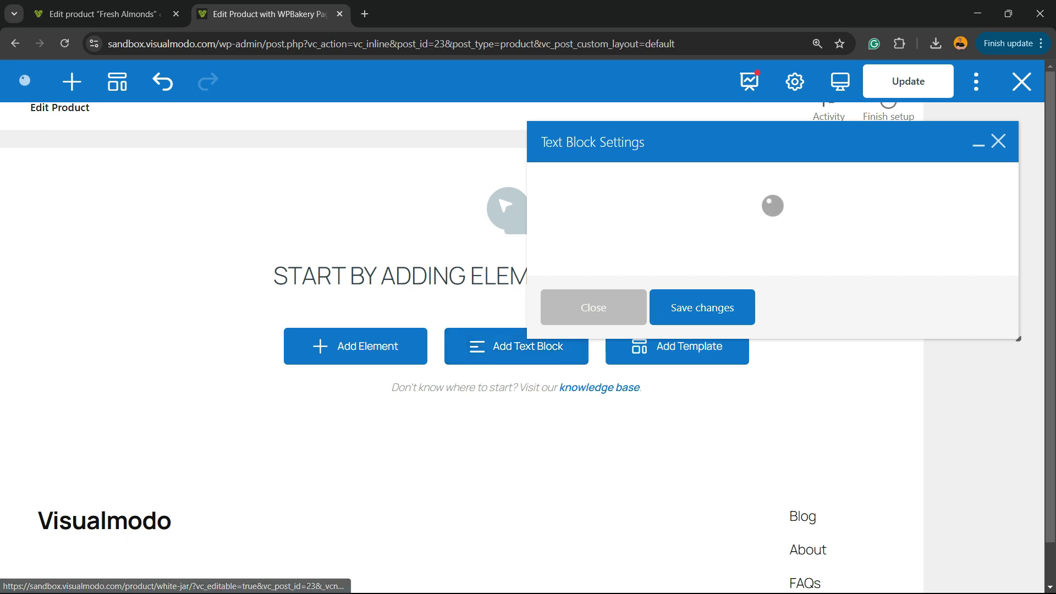
{"action": "left_click", "coordinate": [702, 490]}
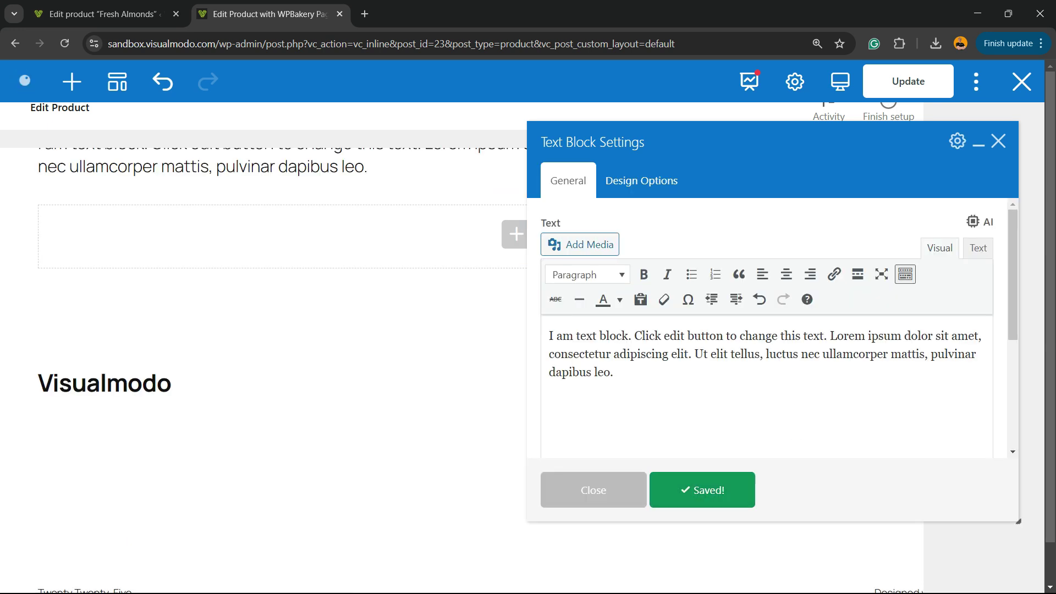
{"action": "left_click", "coordinate": [594, 489]}
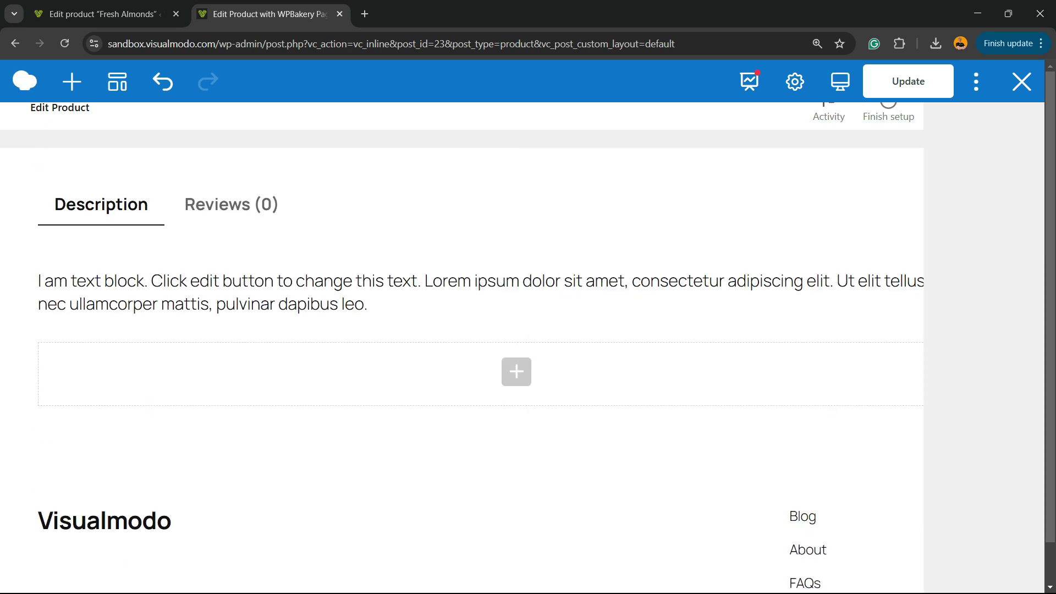
{"action": "scroll", "coordinate": [583, 440], "scroll_direction": "up", "scroll_amount": 4}
{"action": "scroll", "coordinate": [583, 440], "scroll_direction": "down", "scroll_amount": 2}
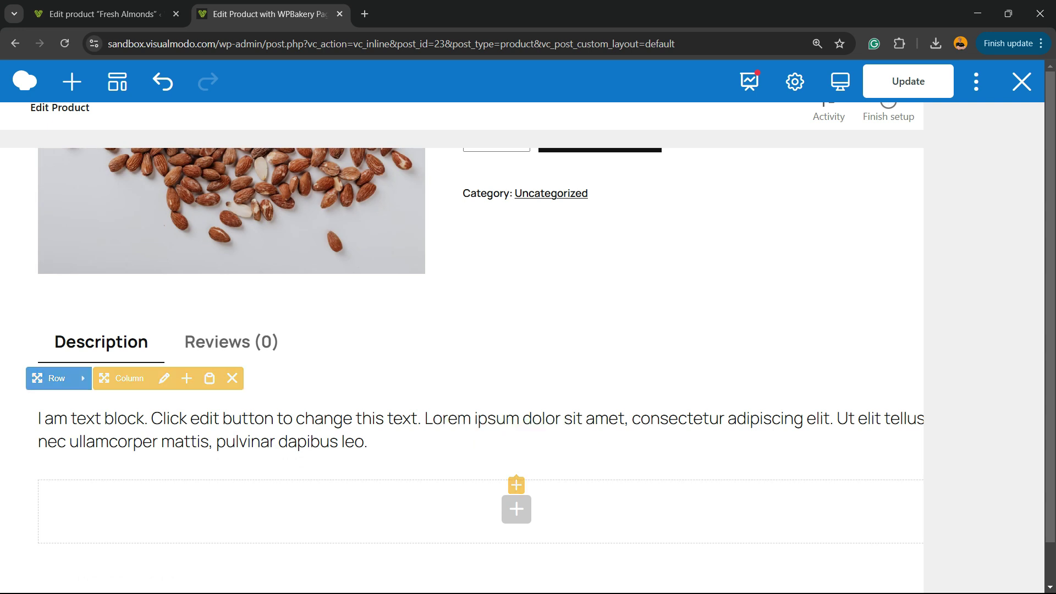